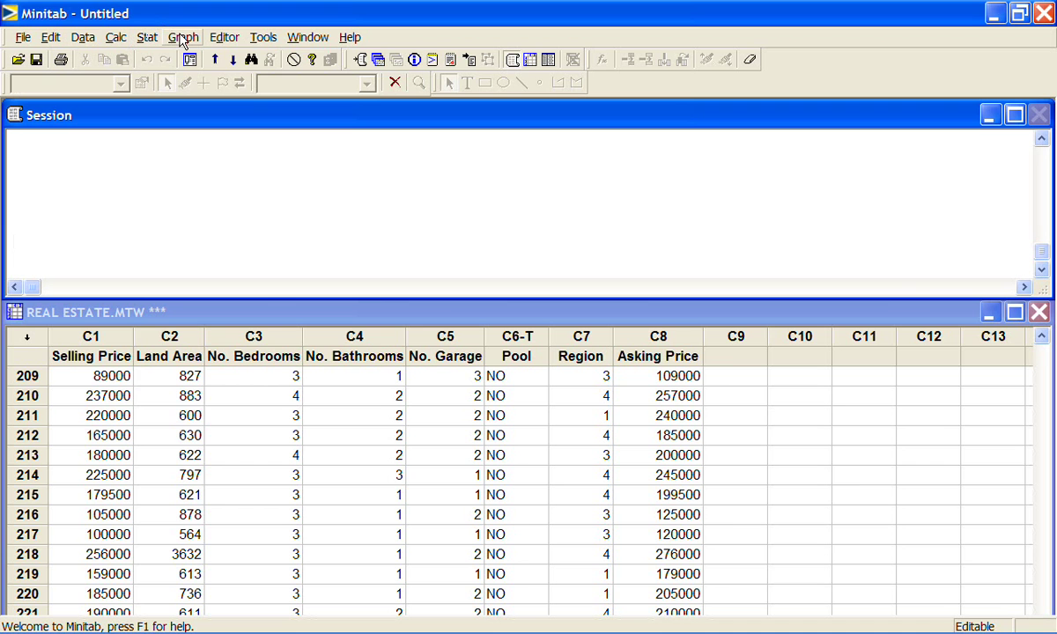
Step: Draw a pie chart of C4 No. Bathrooms, split into categories 1, 2 and 3
left_click(182, 39)
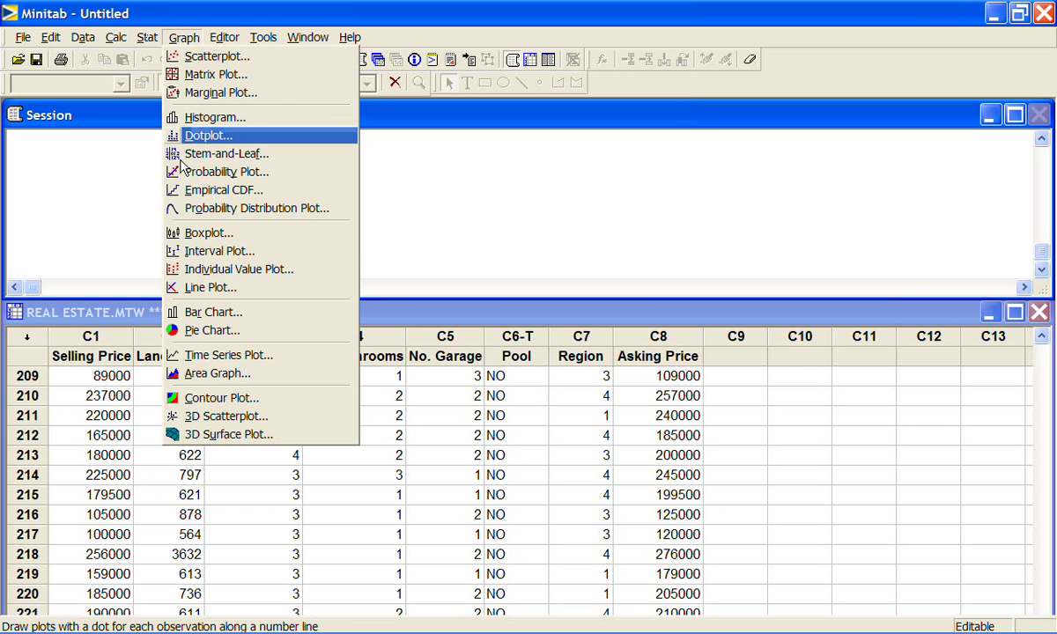
left_click(201, 331)
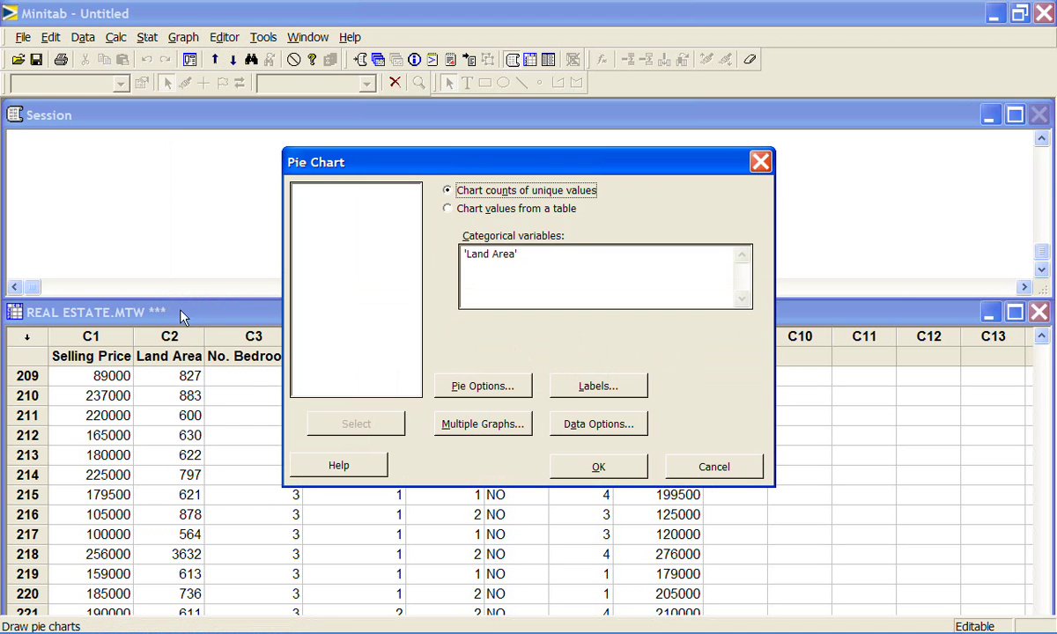
left_click(524, 265)
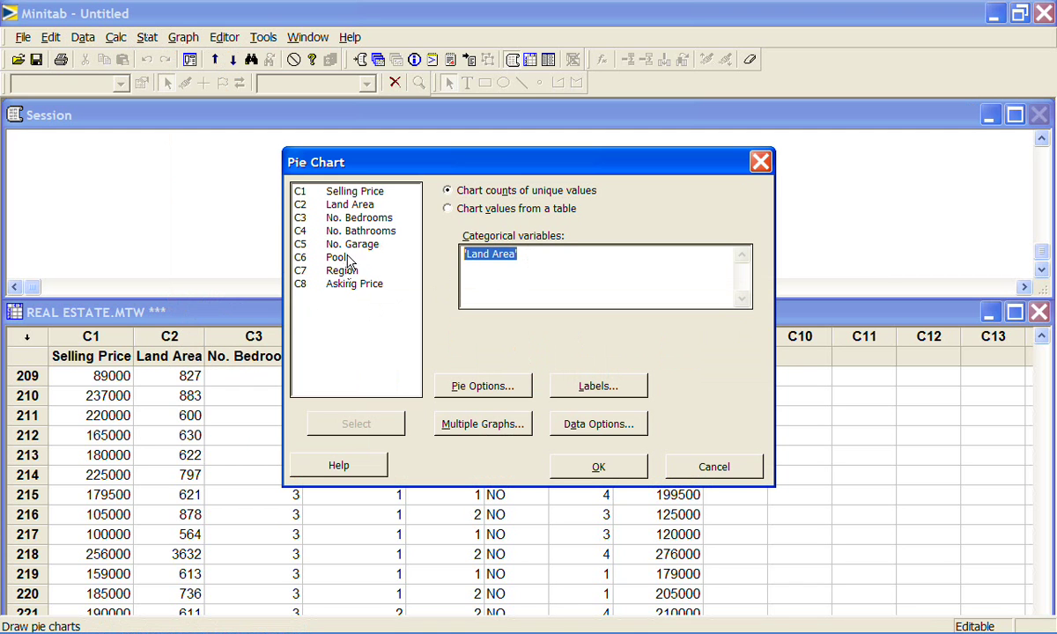
double_click(358, 231)
left_click(596, 466)
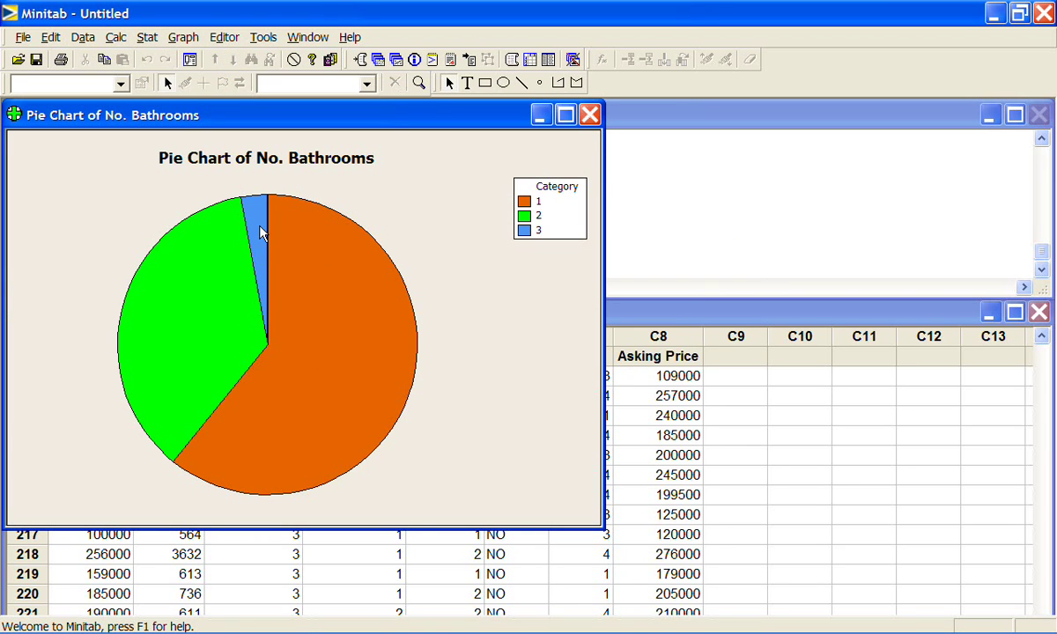
Step: Draw a pie chart of C3 No. Bedrooms in place of No. Bathrooms
left_click(183, 37)
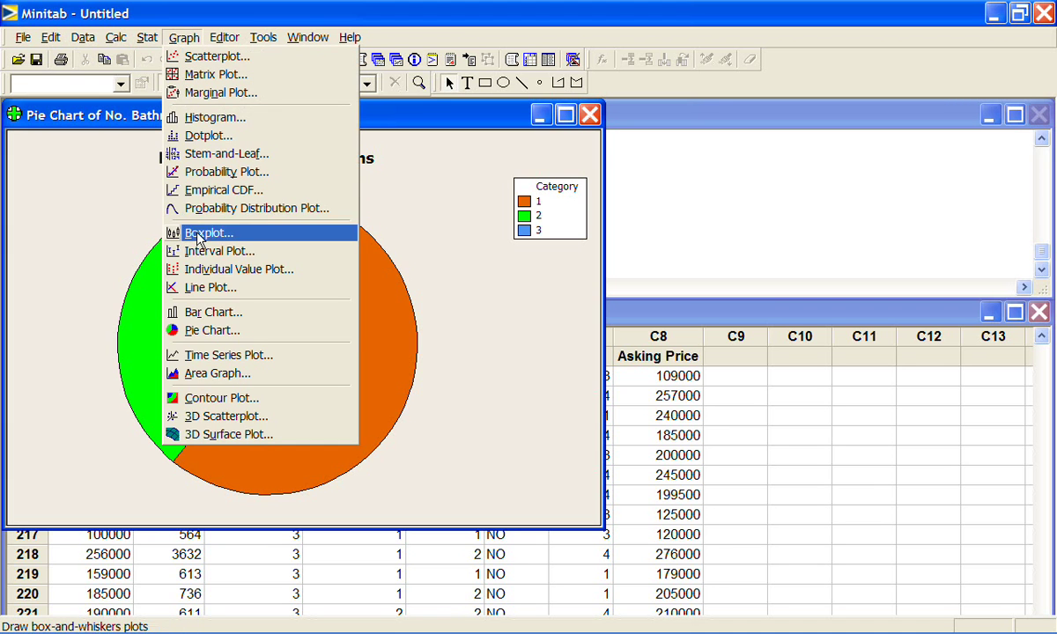
left_click(197, 330)
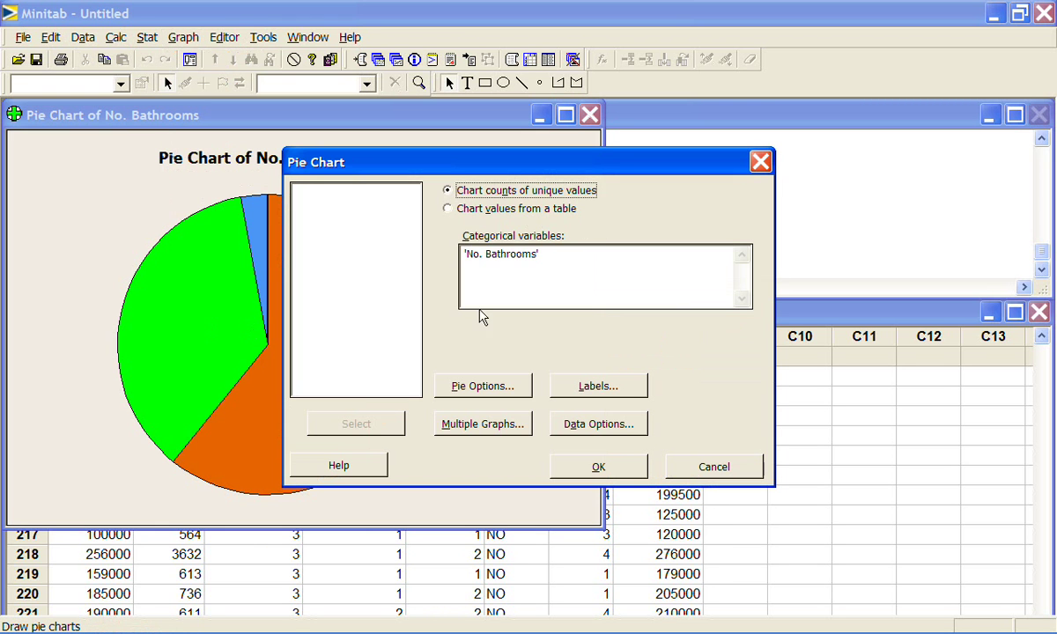
left_click(554, 260)
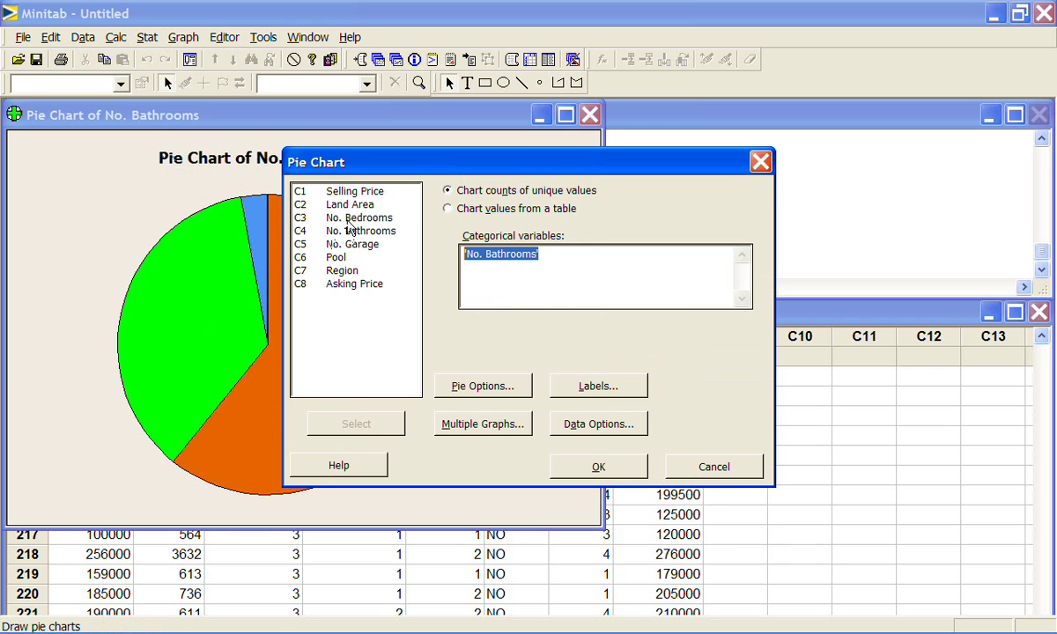
double_click(356, 218)
left_click(614, 474)
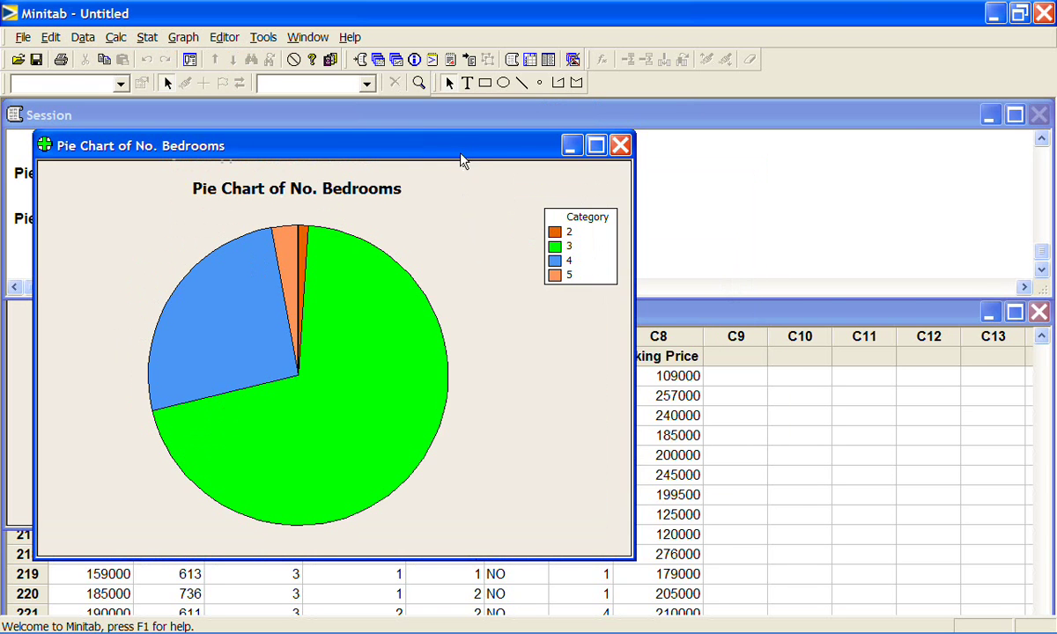
Step: Move the Bedrooms chart to the right, beside the Bathrooms chart
left_click_drag(461, 161, 878, 151)
left_click(450, 500)
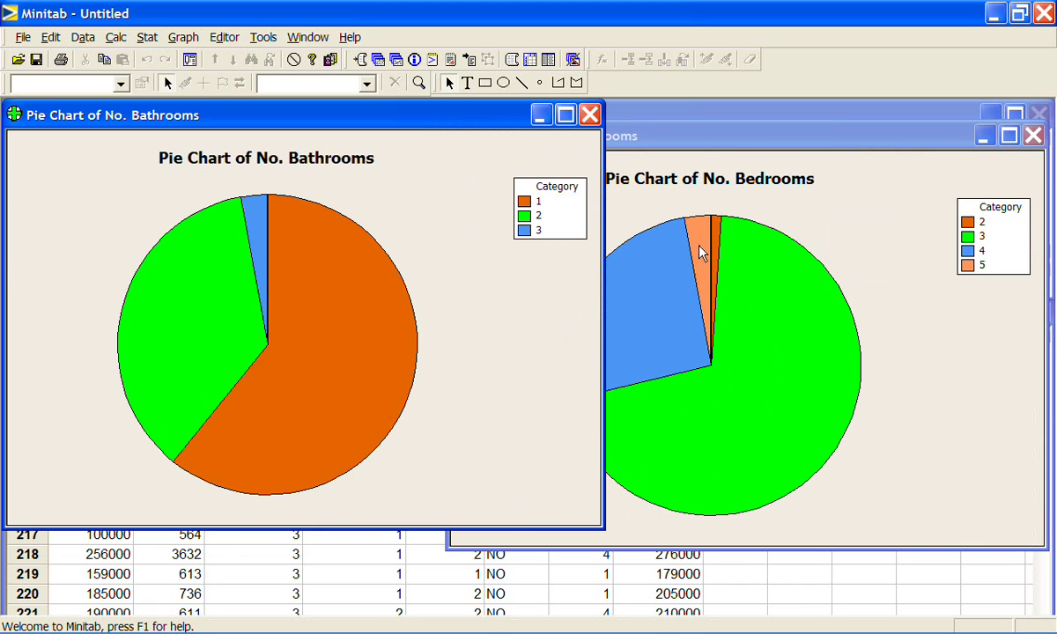
left_click(699, 150)
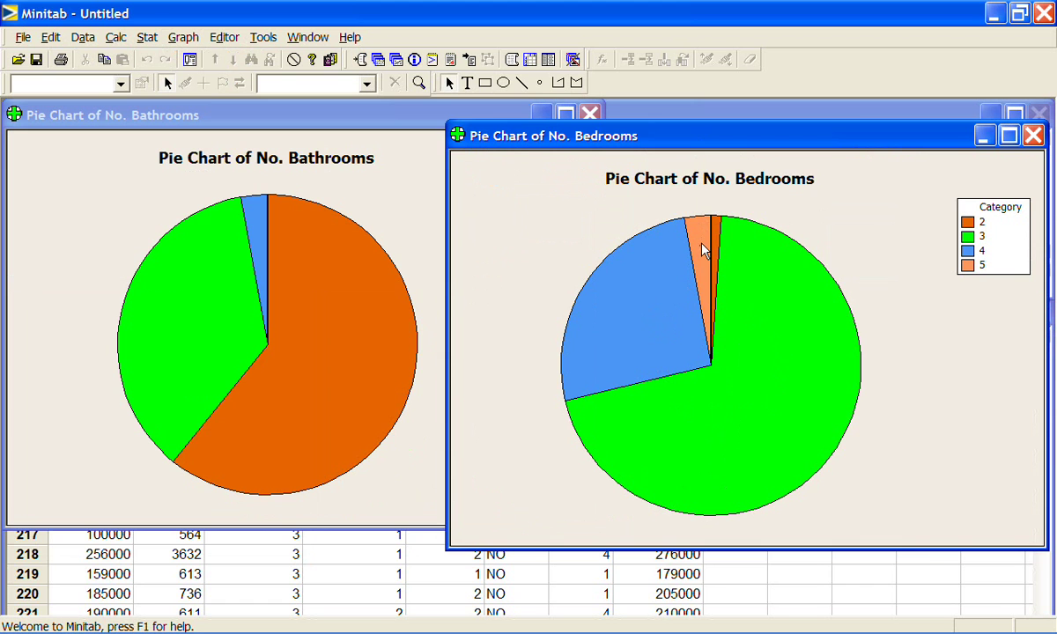
mouse_move(704, 250)
Step: Draw a pie chart of C7 Region, showing regions 1 to 4
left_click(183, 37)
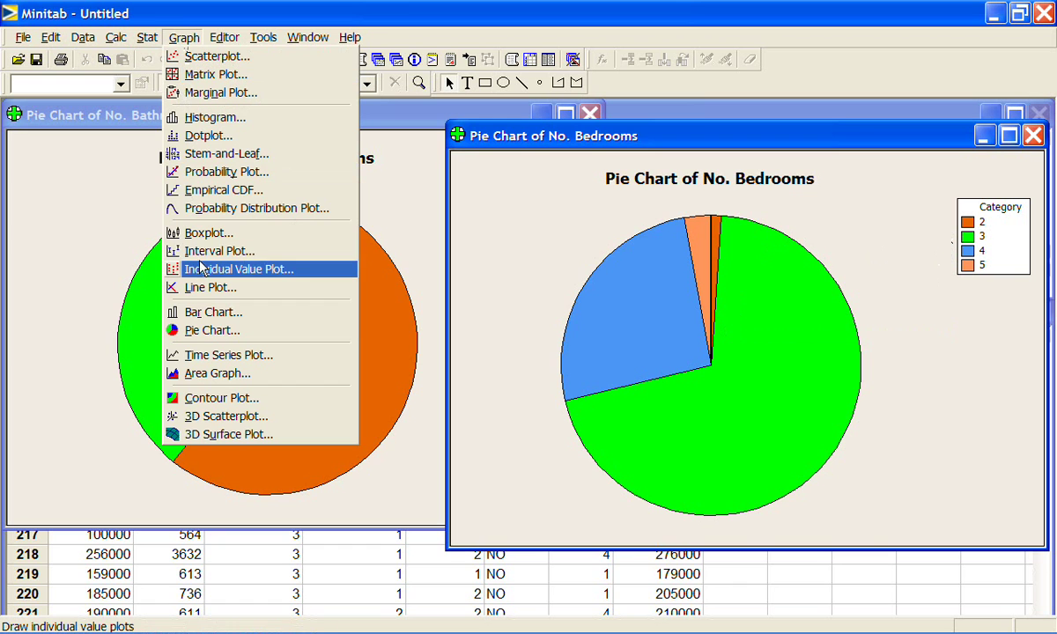
left_click(211, 330)
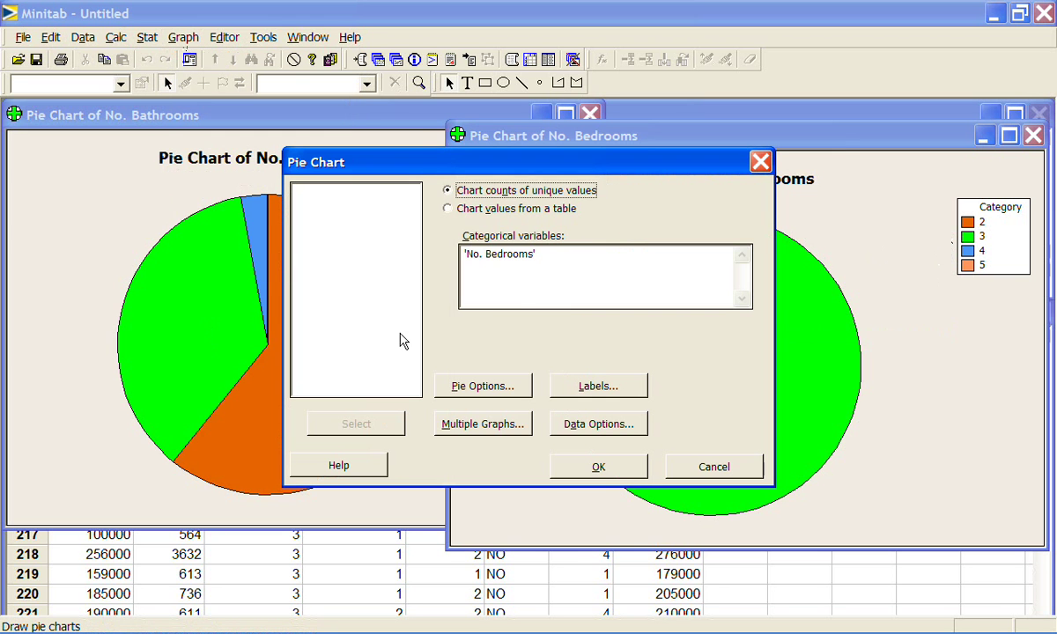
left_click(540, 268)
double_click(333, 270)
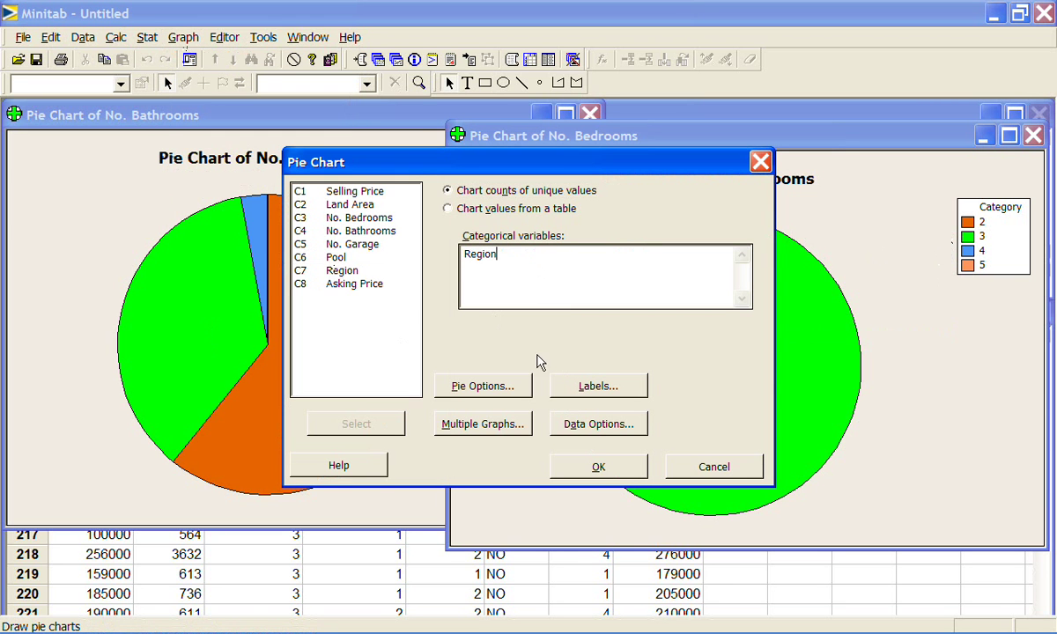
left_click(583, 471)
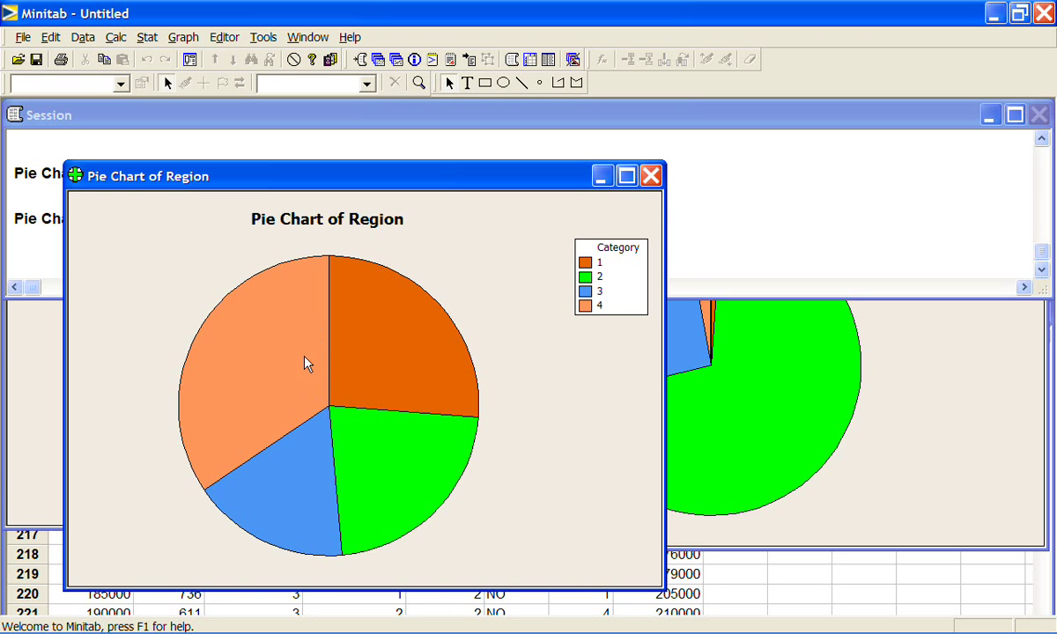
mouse_move(310, 352)
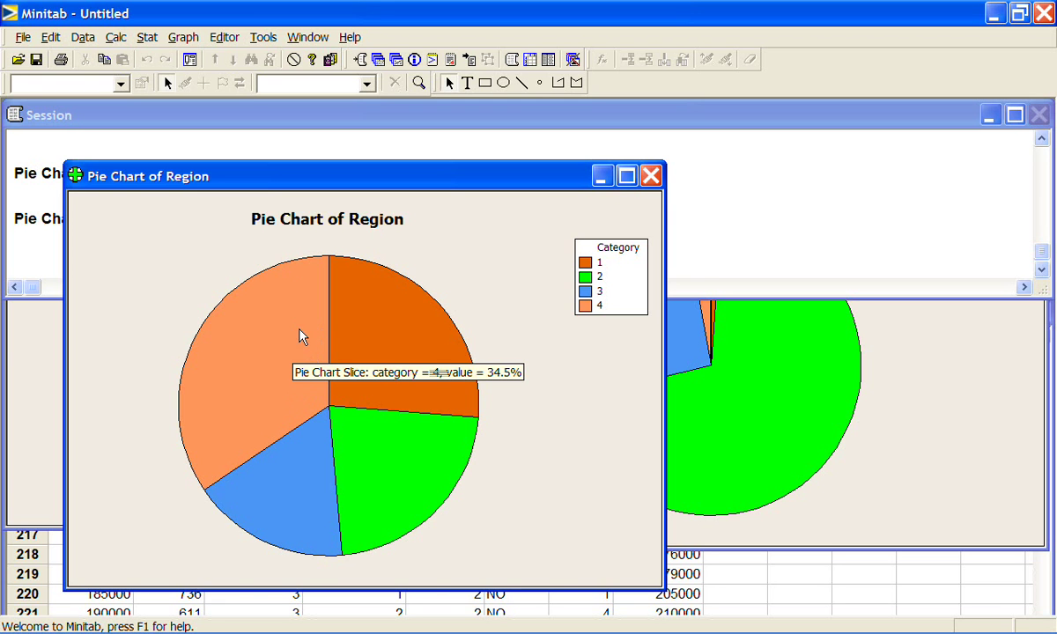
Step: Draw a pie chart of C2 Land Area and move its window higher up
left_click(191, 43)
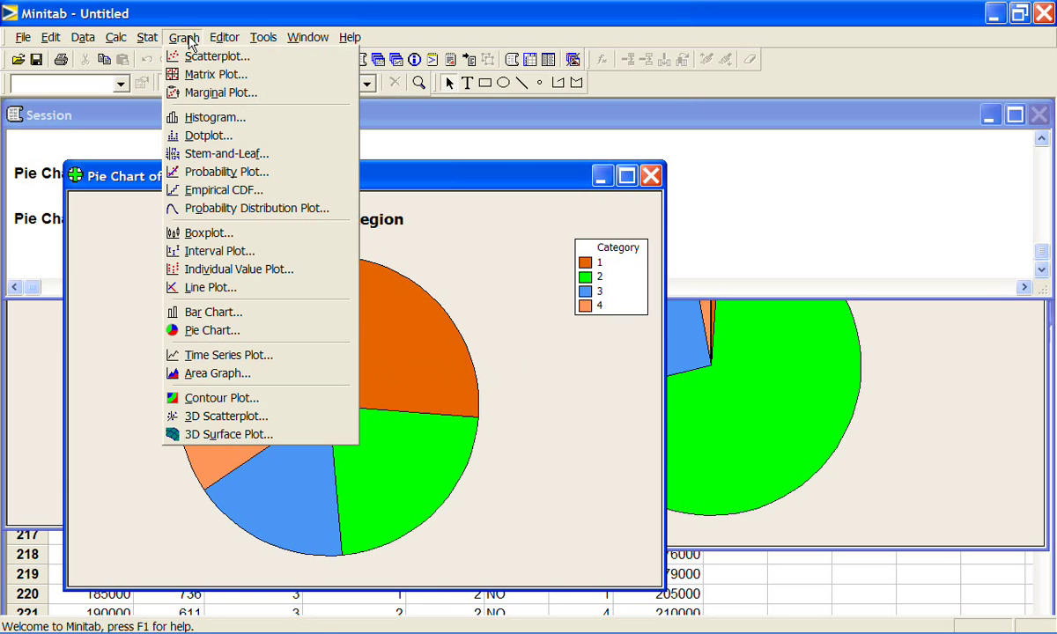
left_click(209, 331)
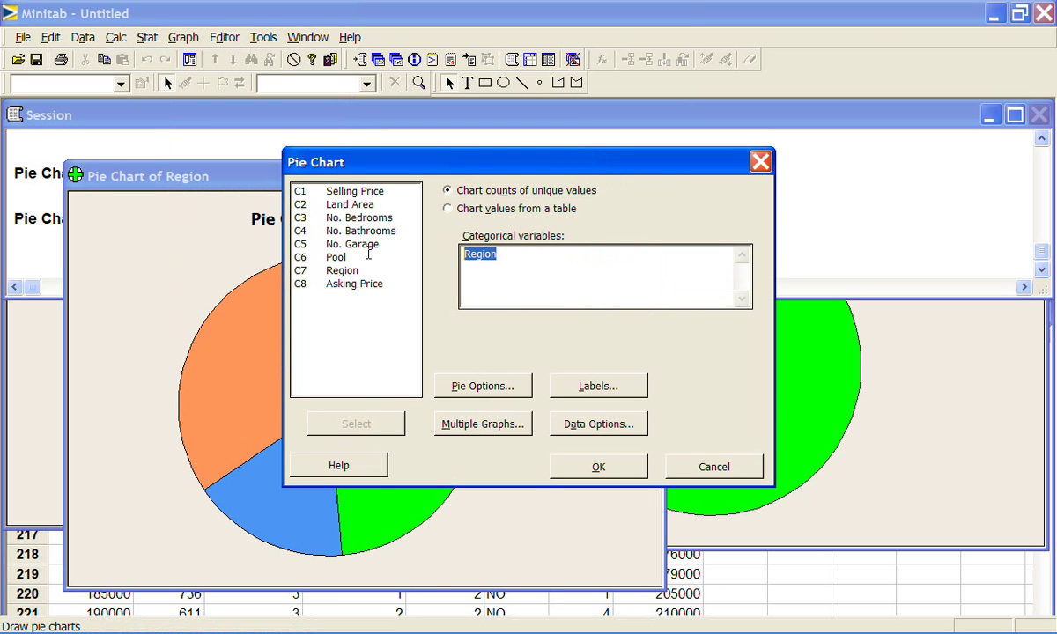
double_click(353, 204)
left_click(588, 472)
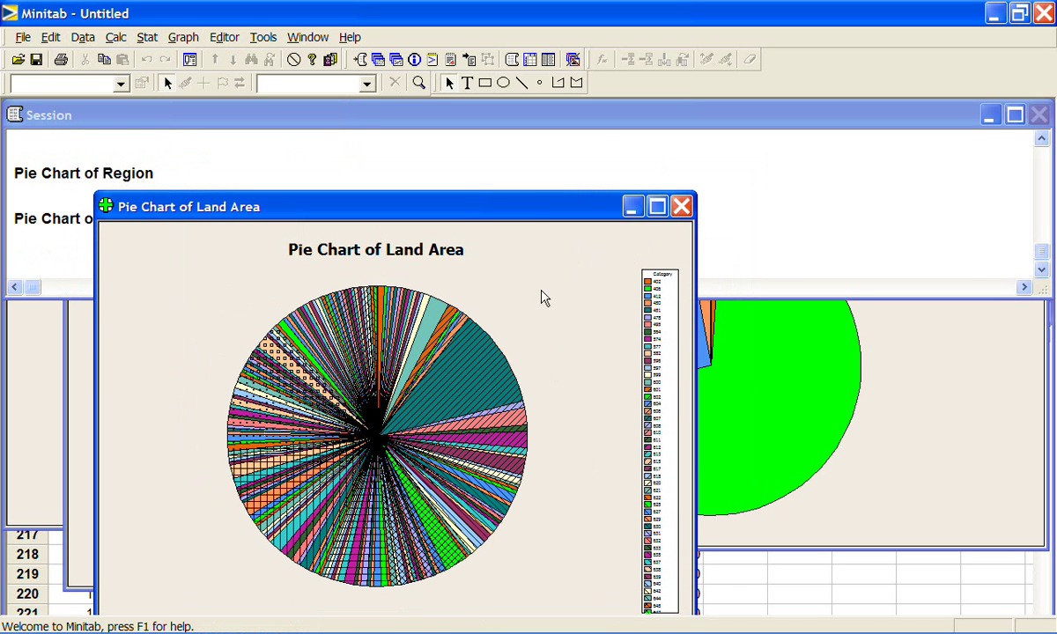
left_click_drag(546, 212, 549, 122)
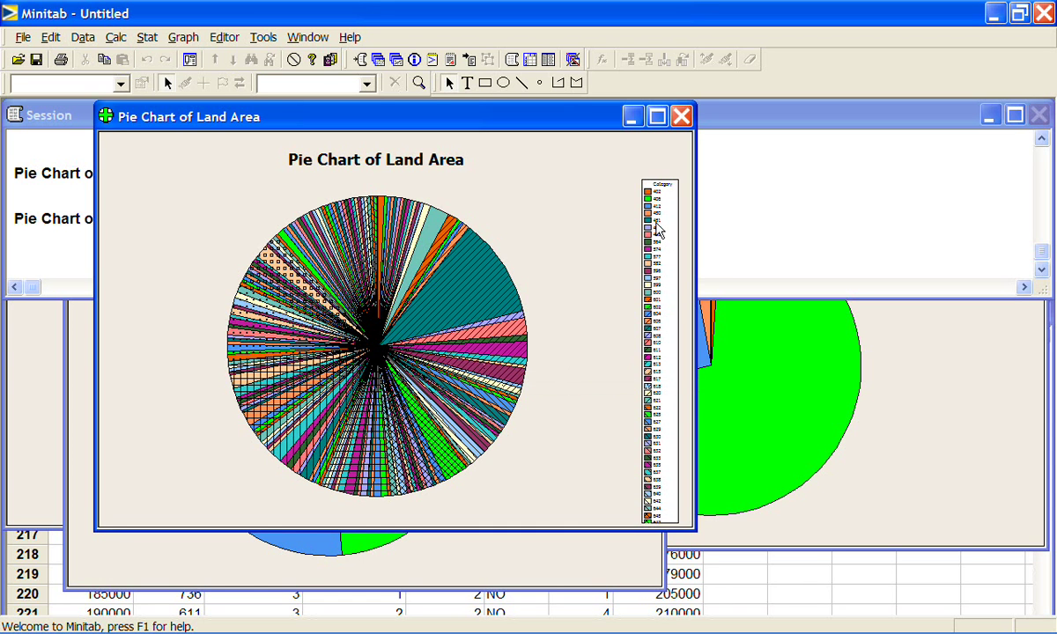
Step: Close the Land Area and Region pie charts without saving
left_click(681, 117)
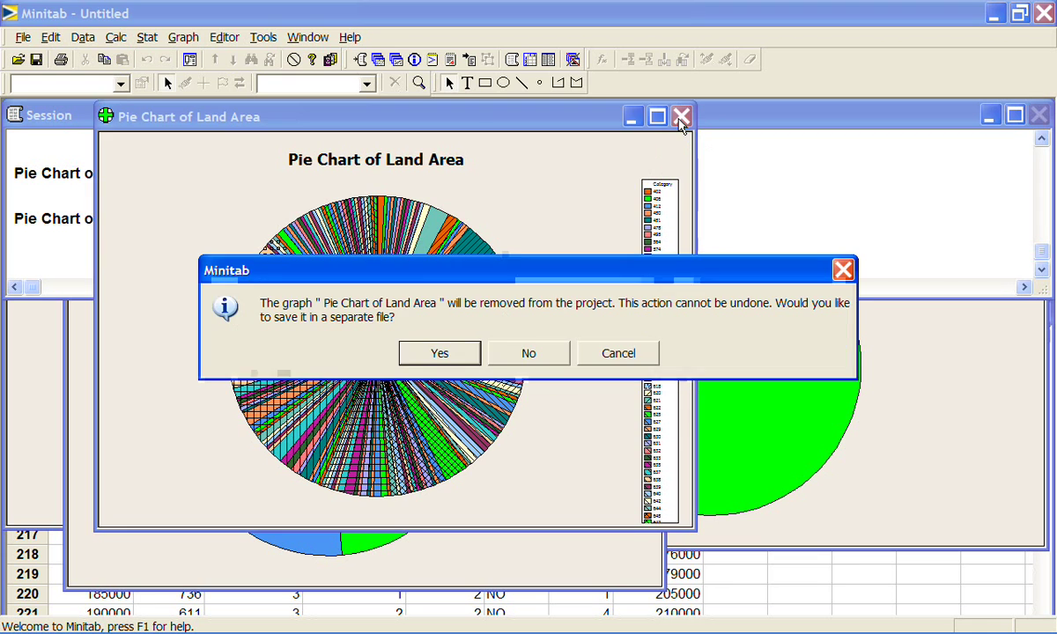
left_click(541, 357)
left_click(557, 411)
left_click(651, 176)
left_click(475, 354)
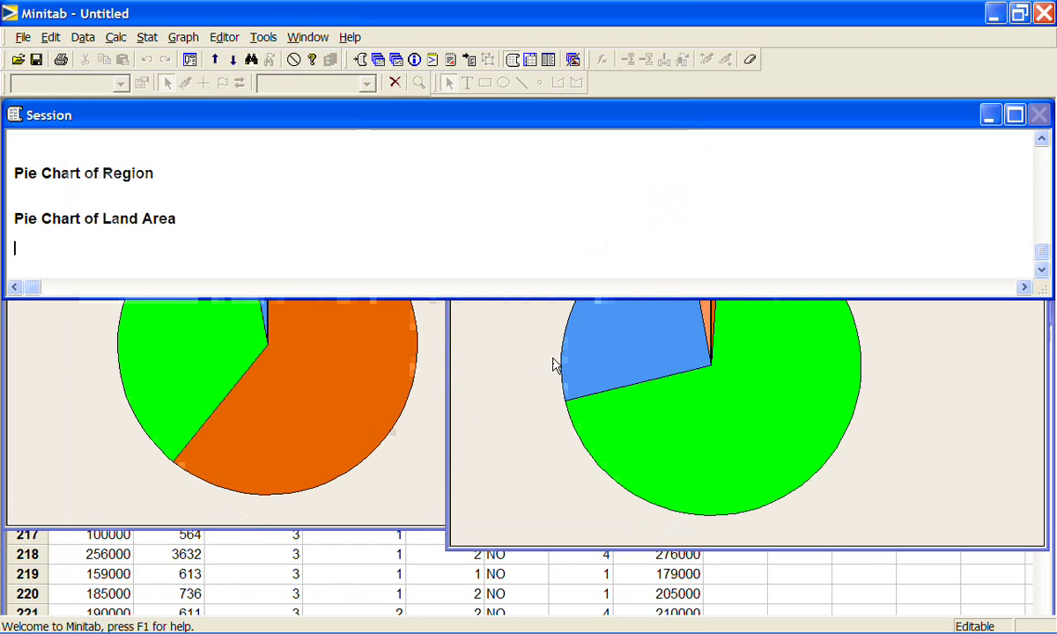
Step: Close the bedrooms and bathrooms pie charts without saving
left_click(911, 426)
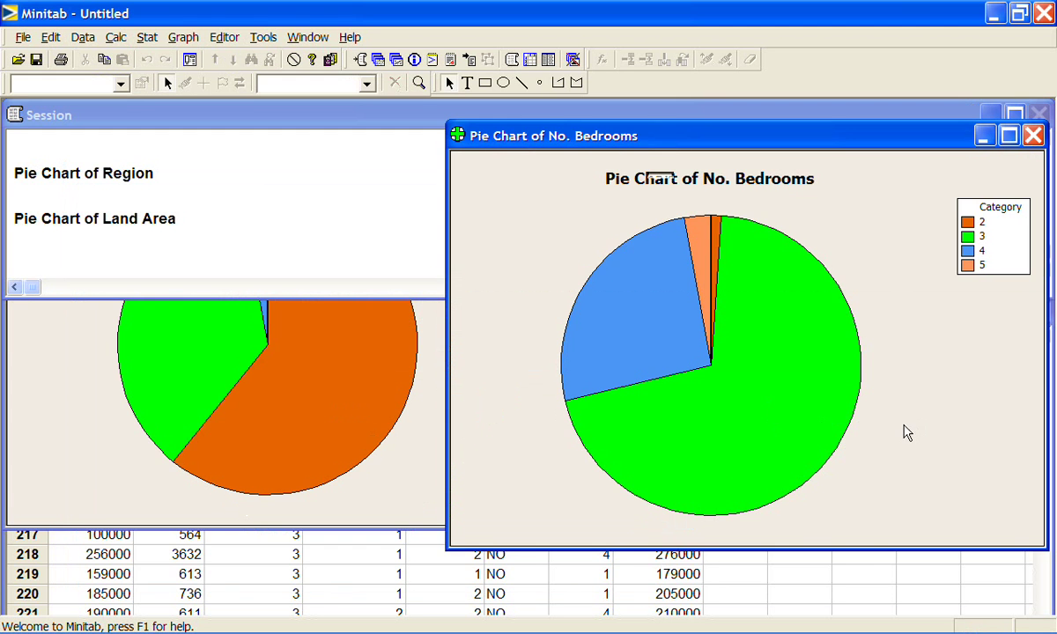
left_click(1033, 135)
left_click(552, 361)
left_click(486, 371)
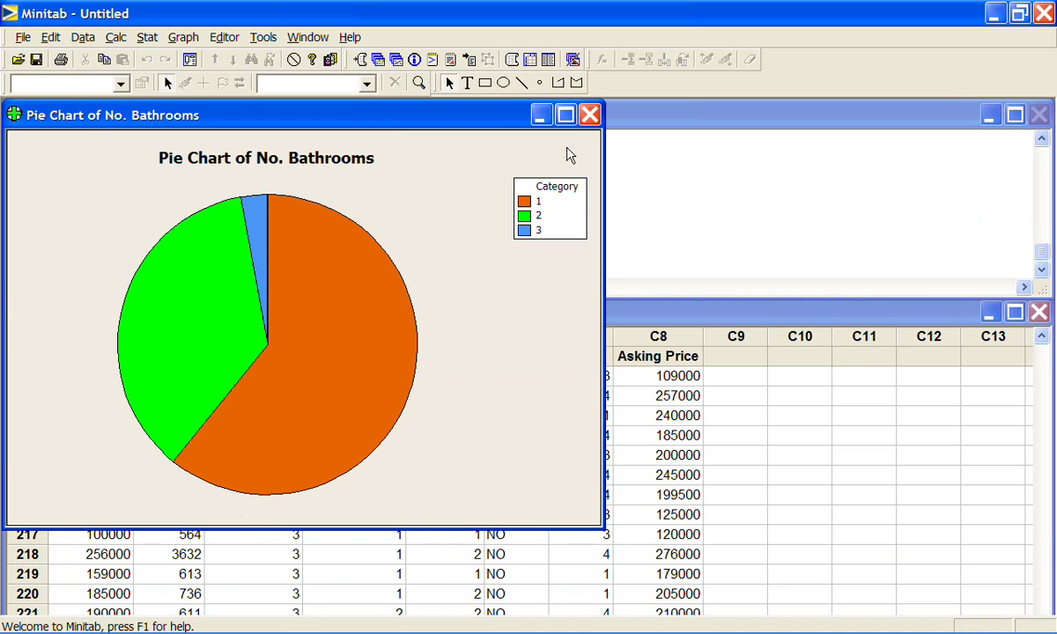
left_click(588, 117)
left_click(498, 357)
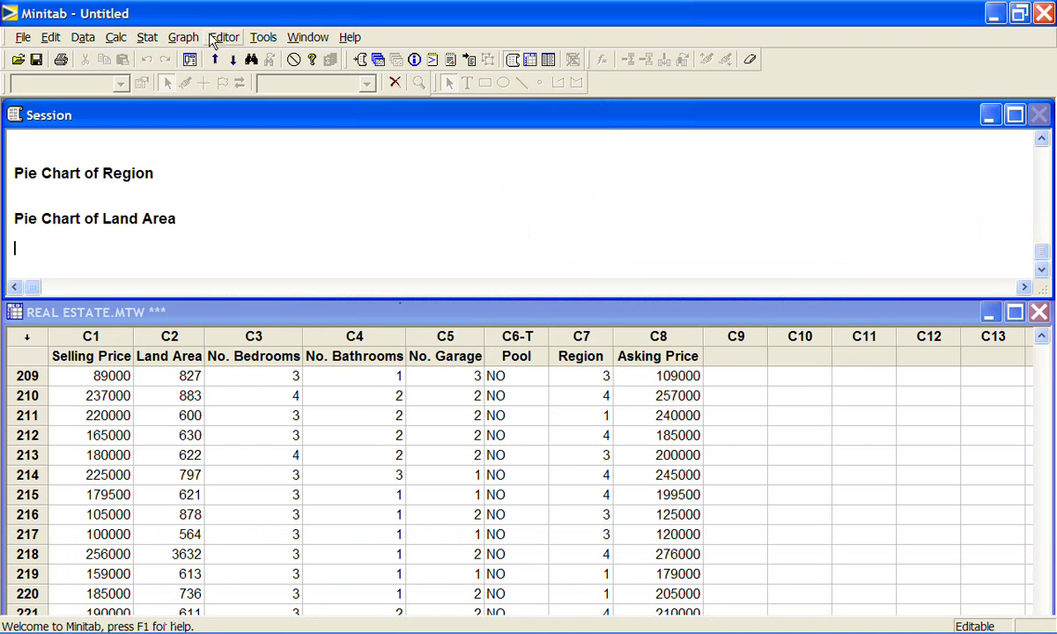
left_click(194, 40)
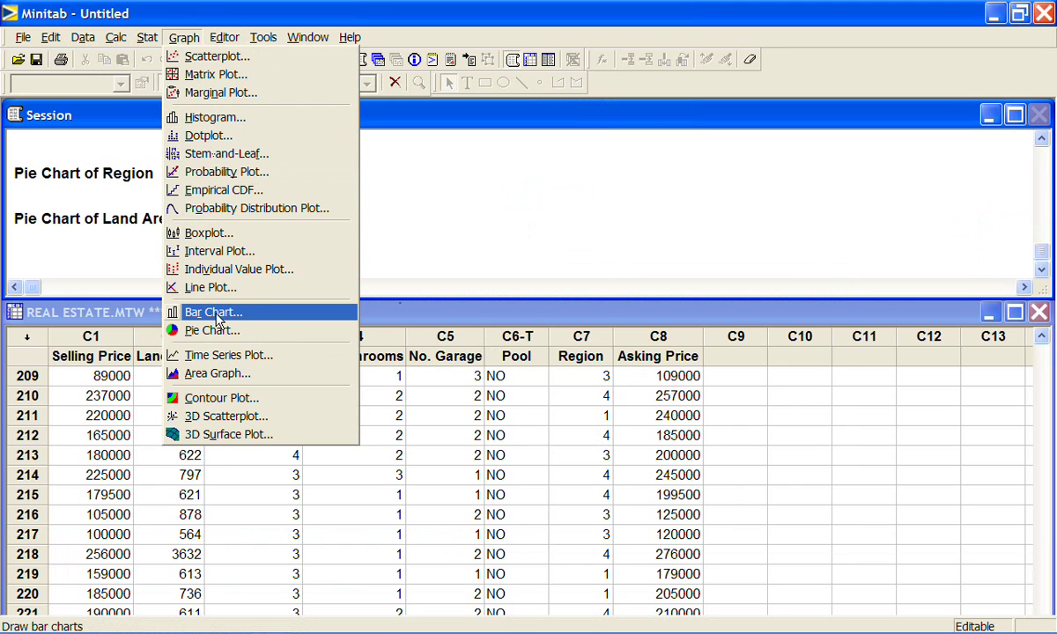
Step: Draw a simple bar chart of counts for No. Bedrooms, categories 2 to 5
left_click(215, 314)
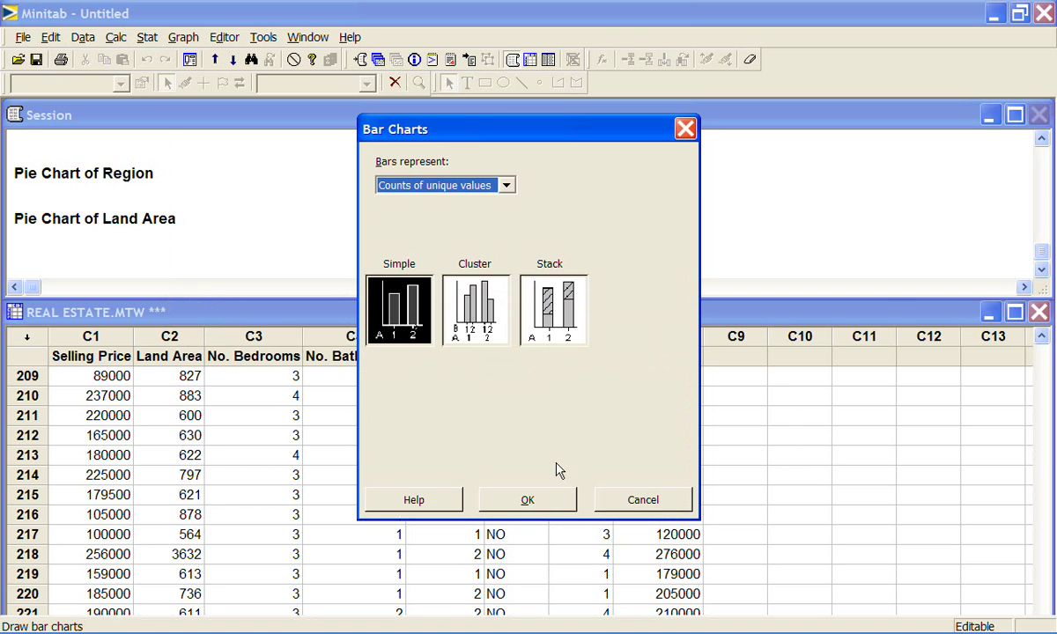
left_click(566, 502)
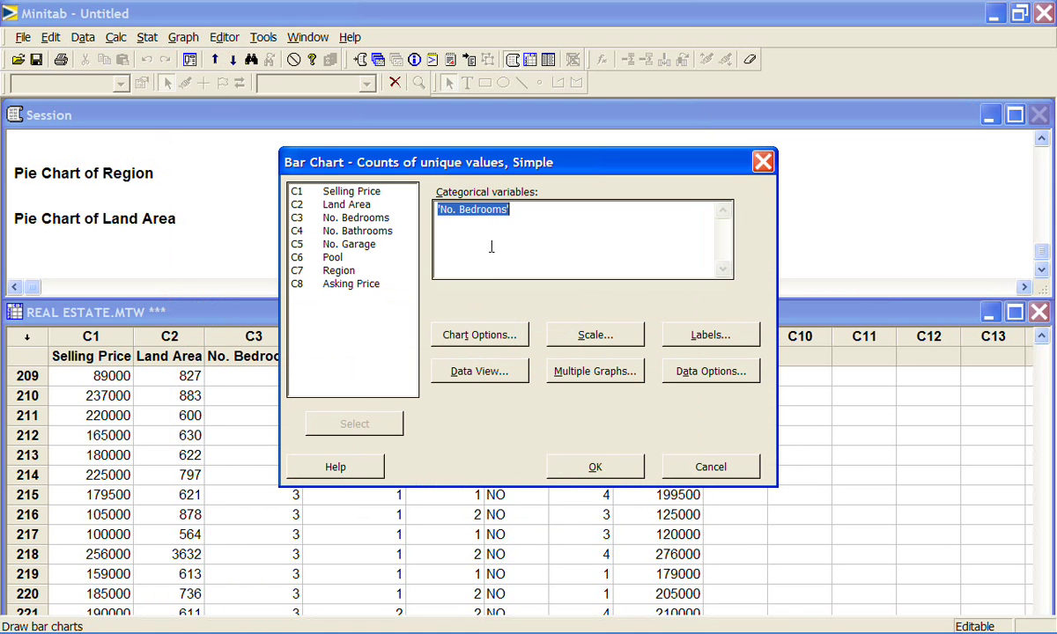
left_click(584, 465)
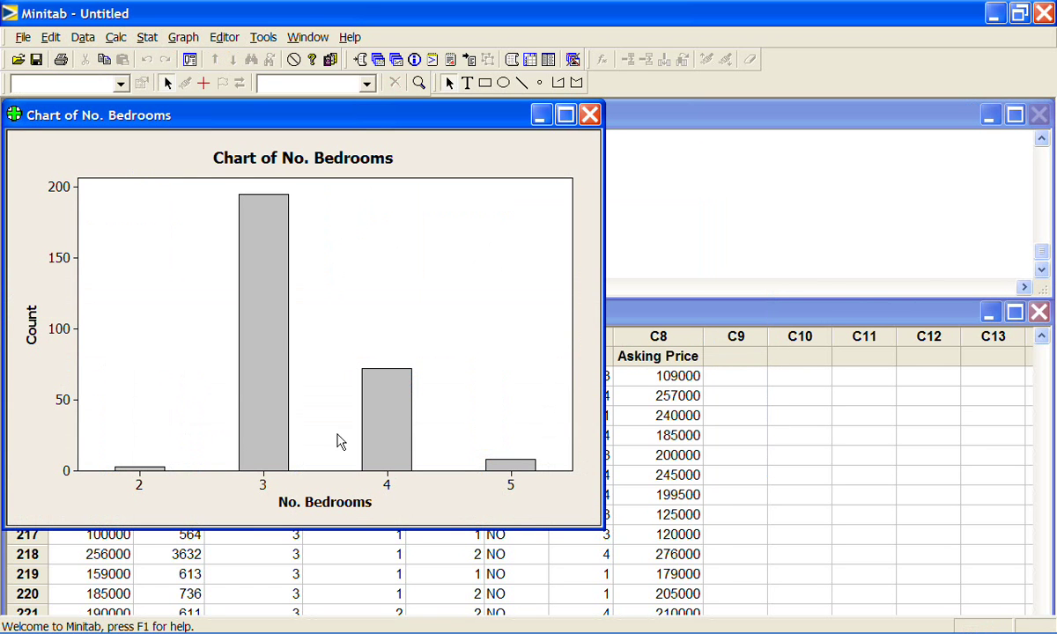
mouse_move(392, 455)
Step: Create a clustered bar chart of No. Bathrooms split by Pool, then shift its window up-left
left_click(183, 37)
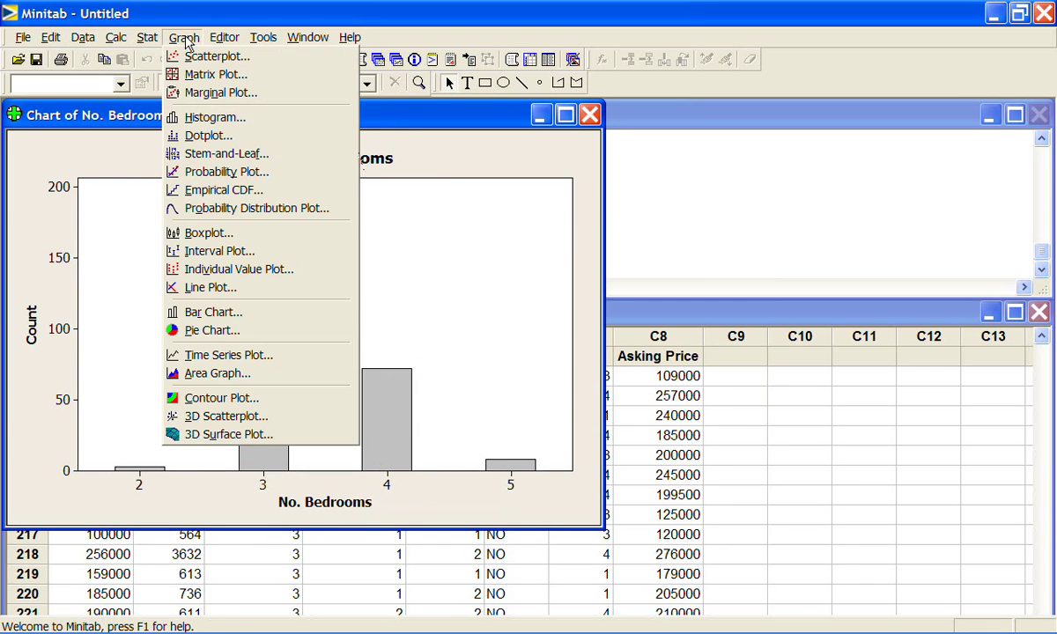
left_click(188, 313)
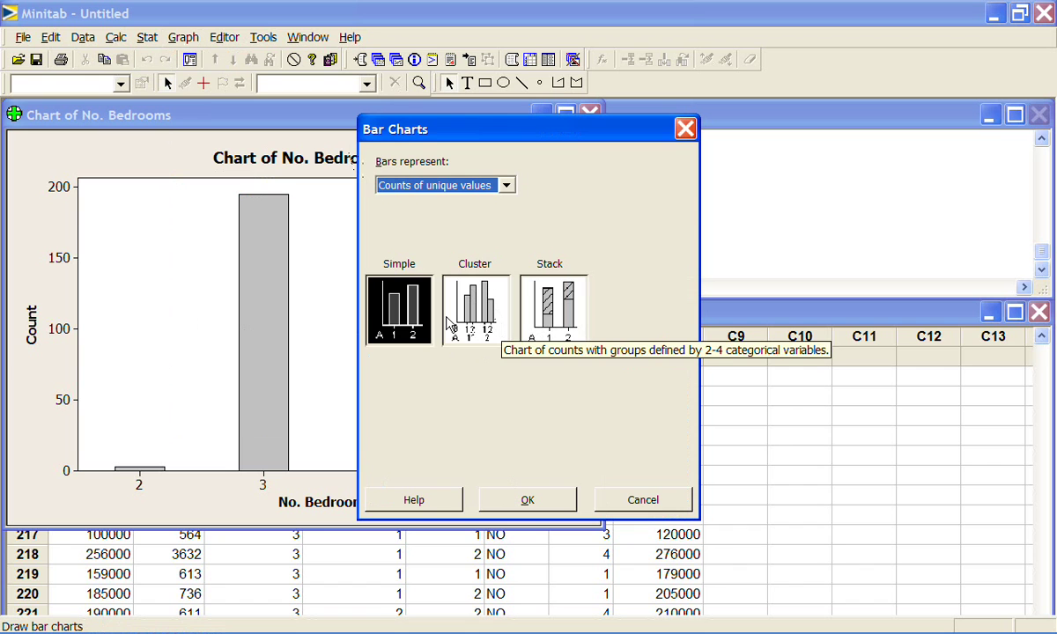
left_click(451, 322)
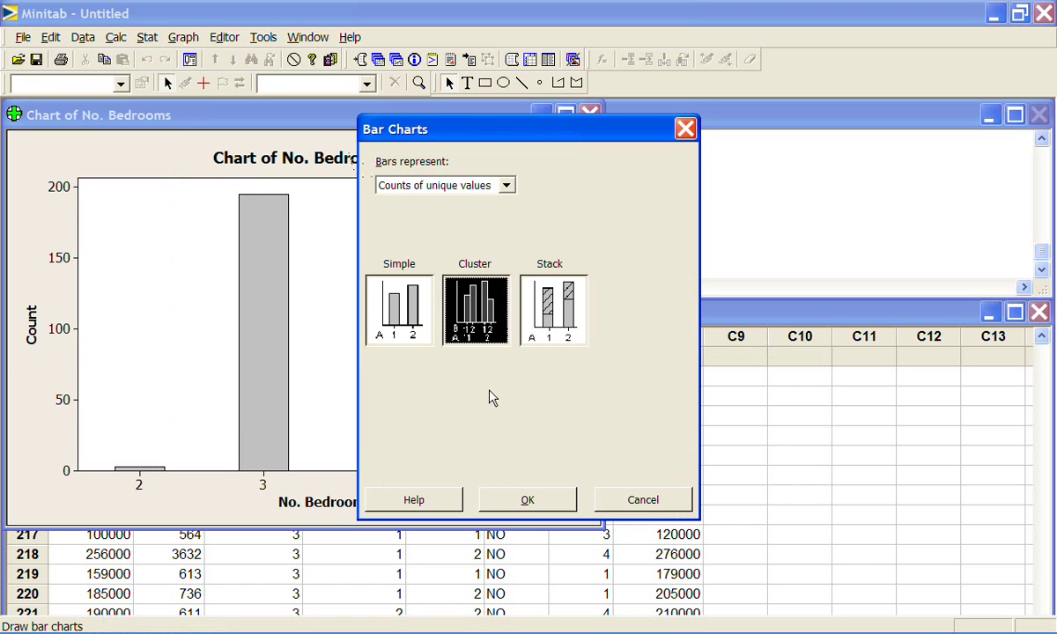
left_click(516, 502)
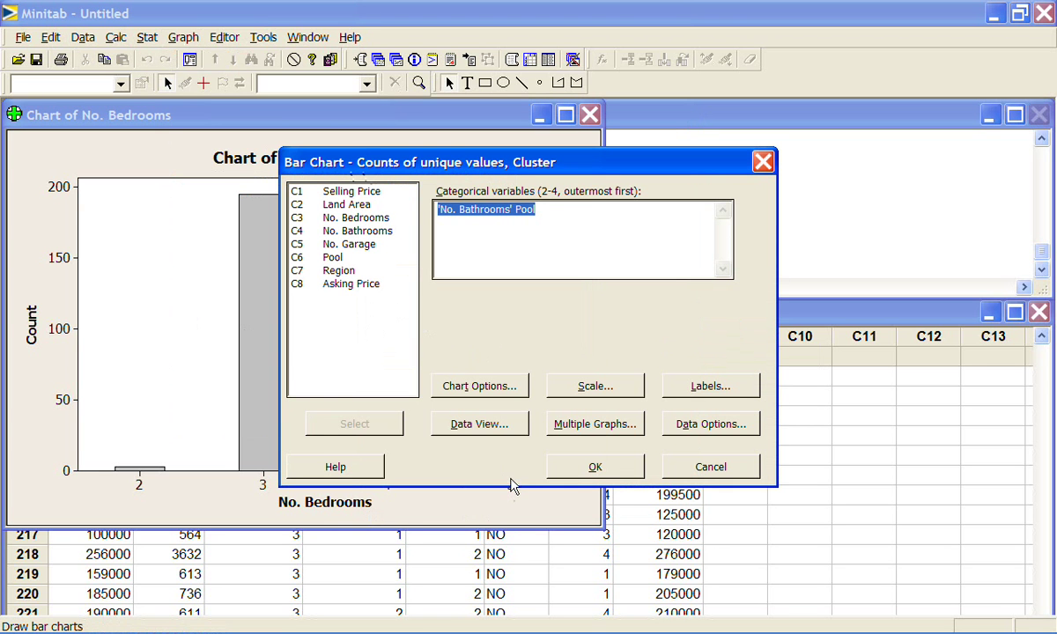
left_click(516, 209)
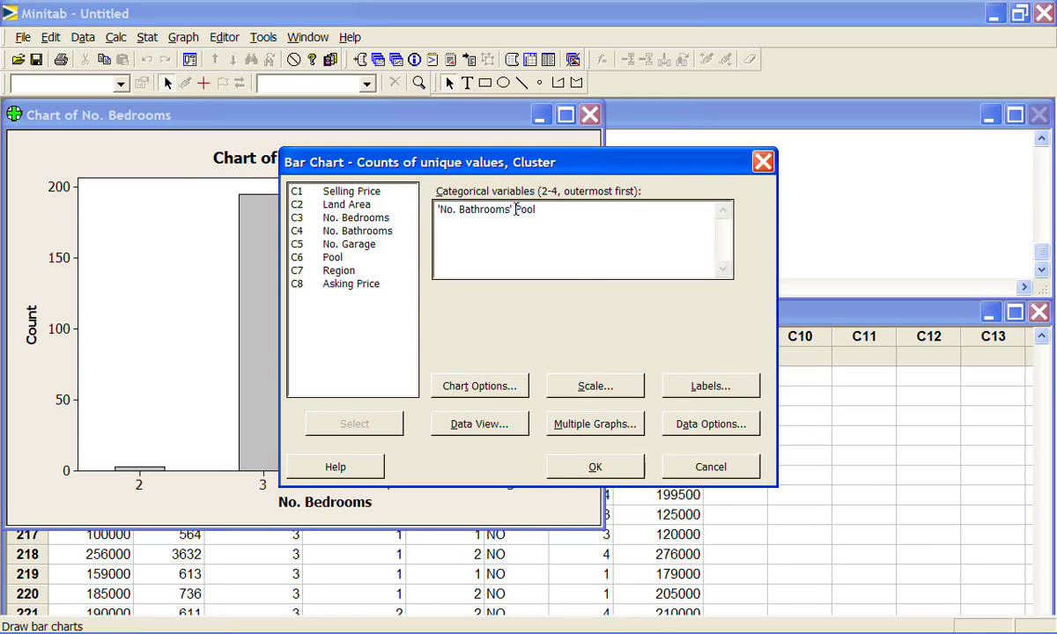
left_click(592, 468)
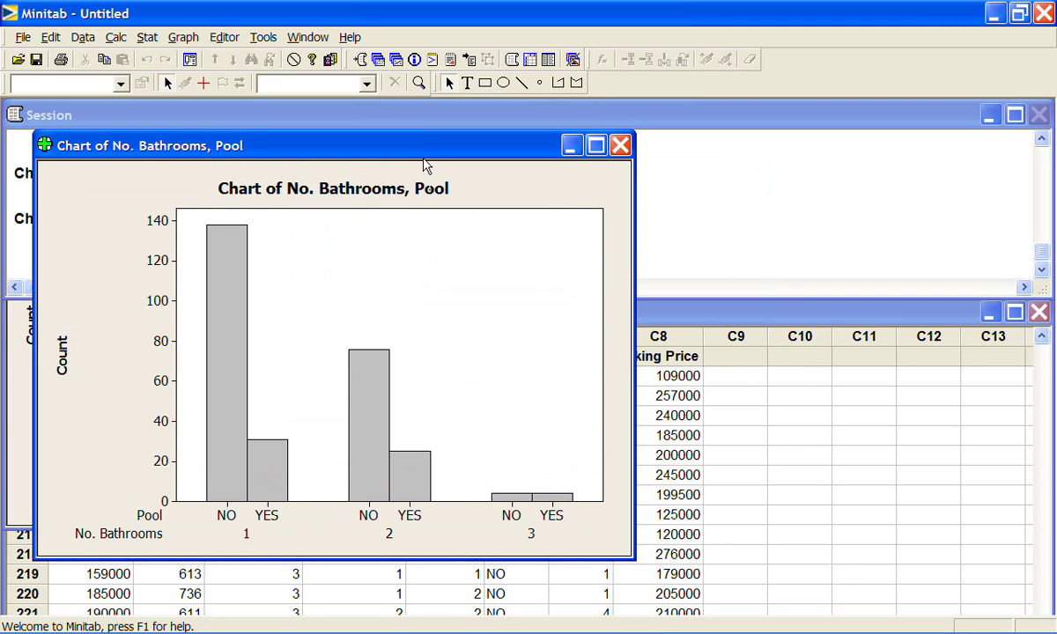
left_click_drag(424, 163, 397, 137)
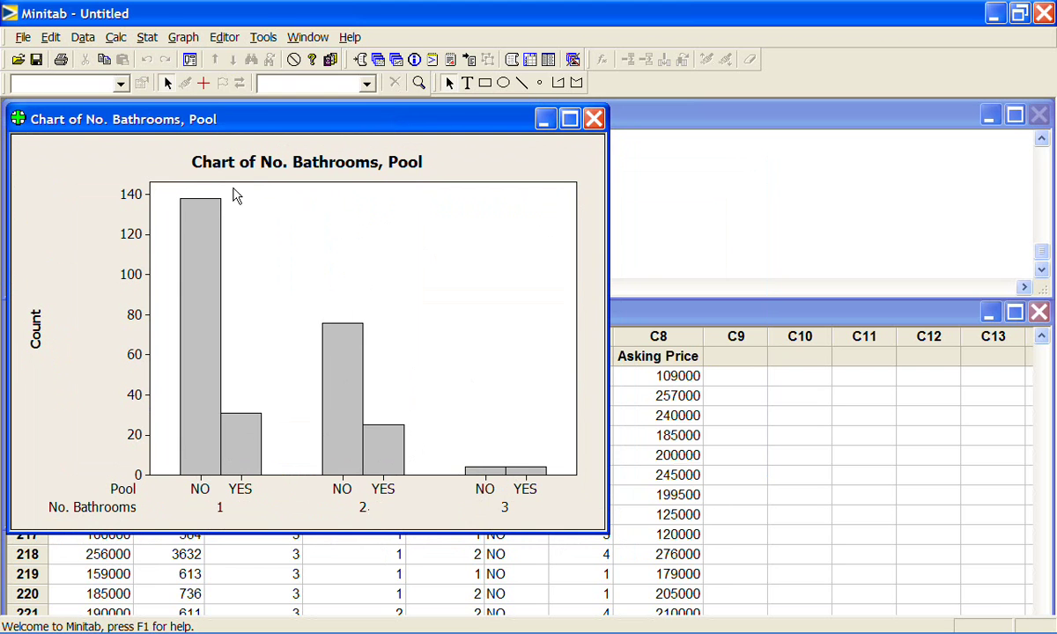
Step: Create a clustered bar chart with Pool outer and No. Bathrooms as the inner variable
left_click(183, 37)
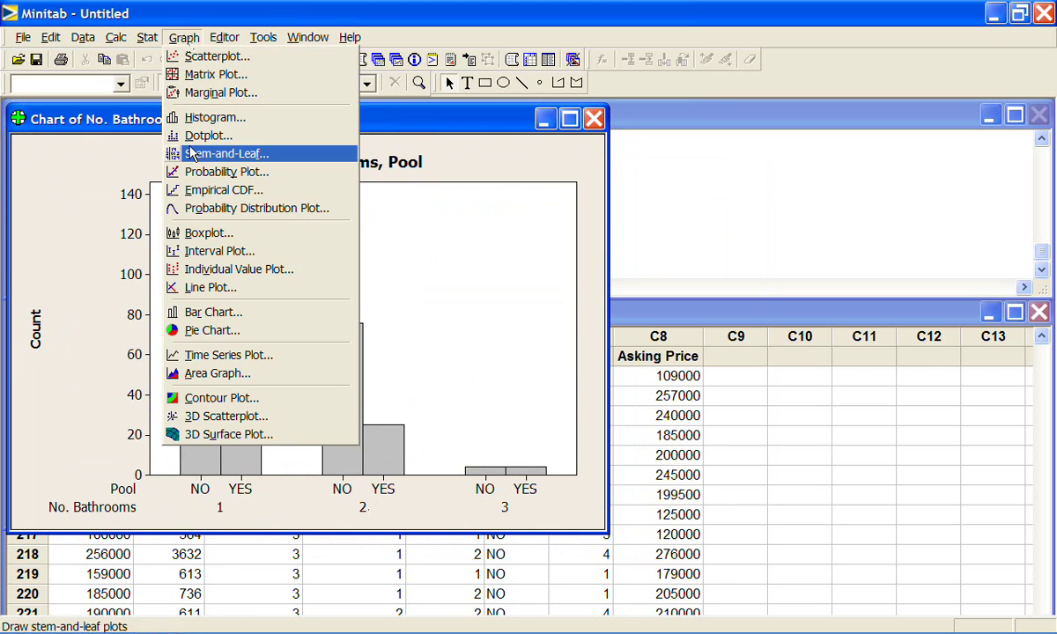
left_click(209, 312)
left_click(500, 328)
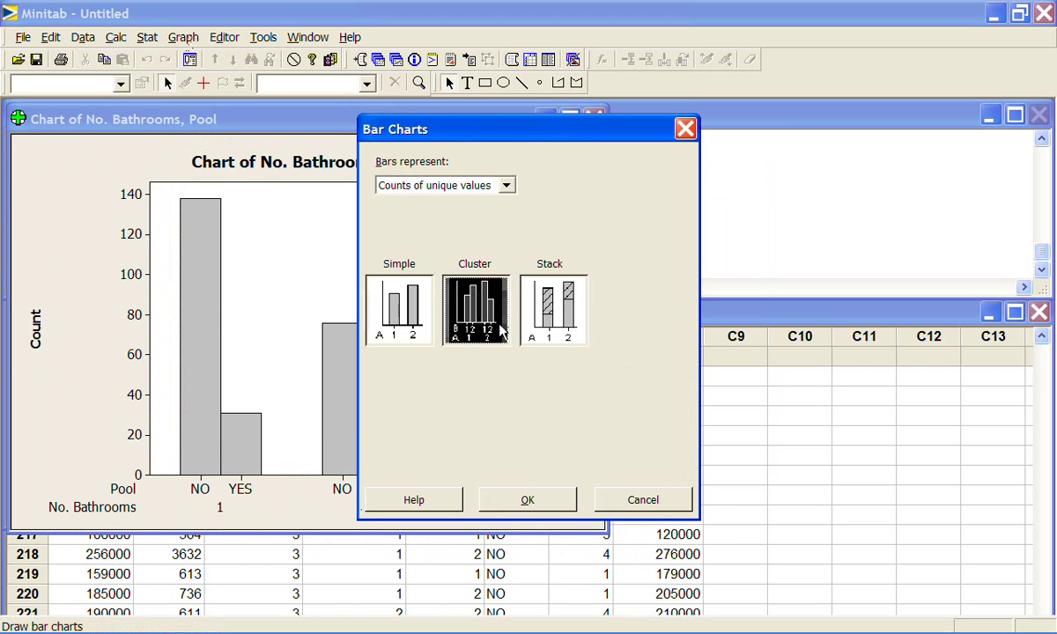
left_click(538, 499)
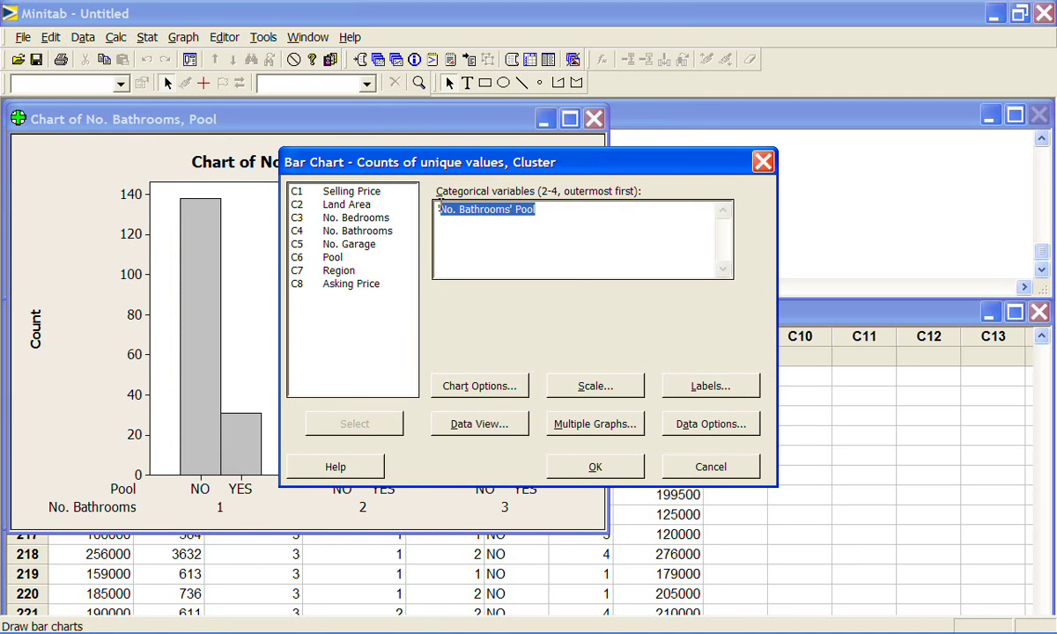
double_click(328, 255)
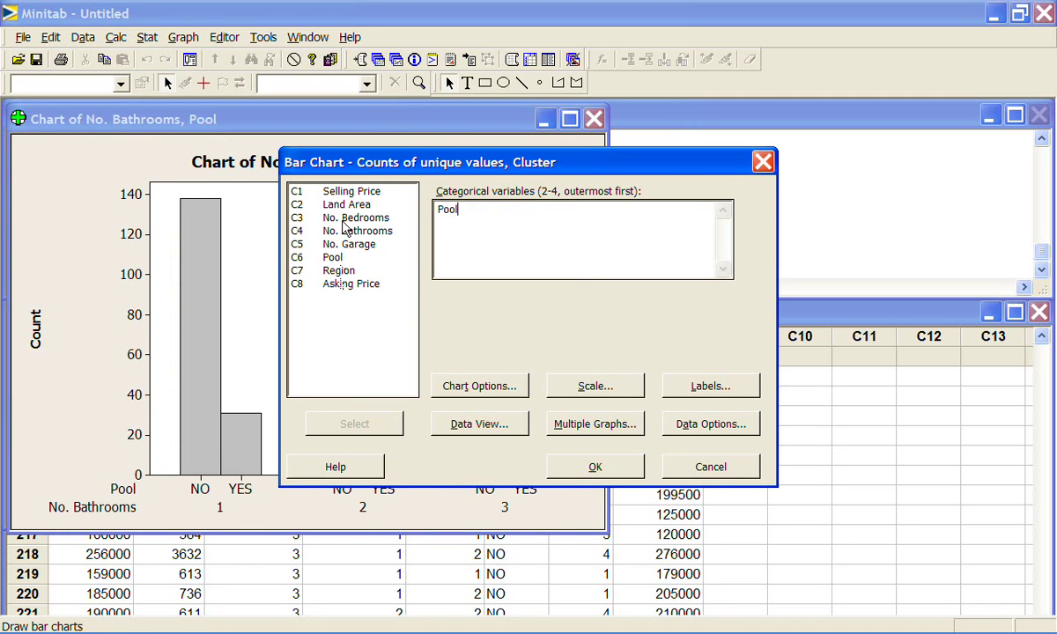
double_click(333, 230)
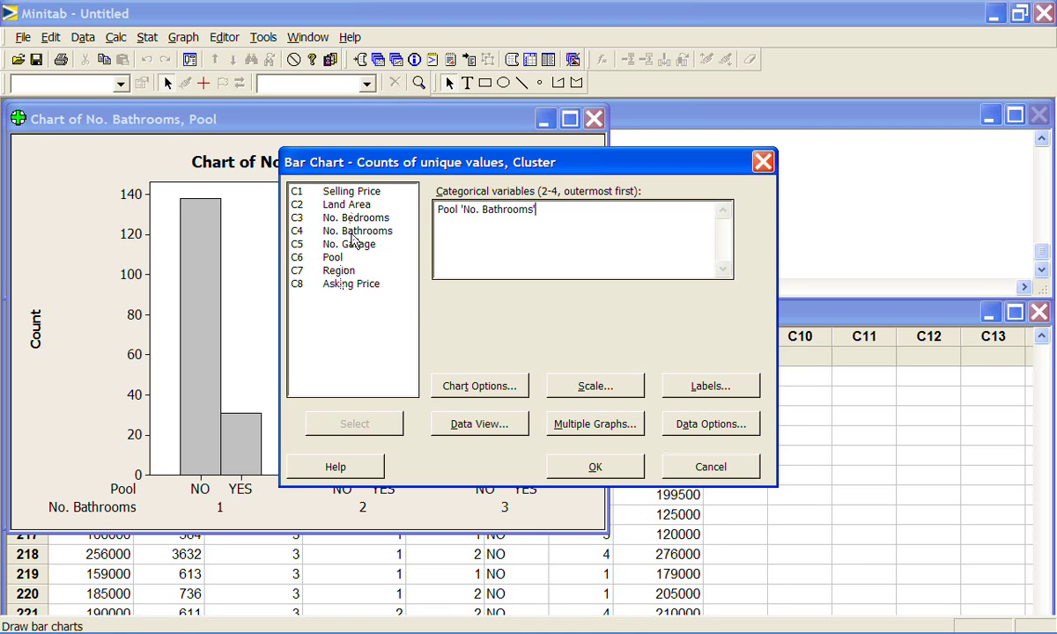
left_click(594, 468)
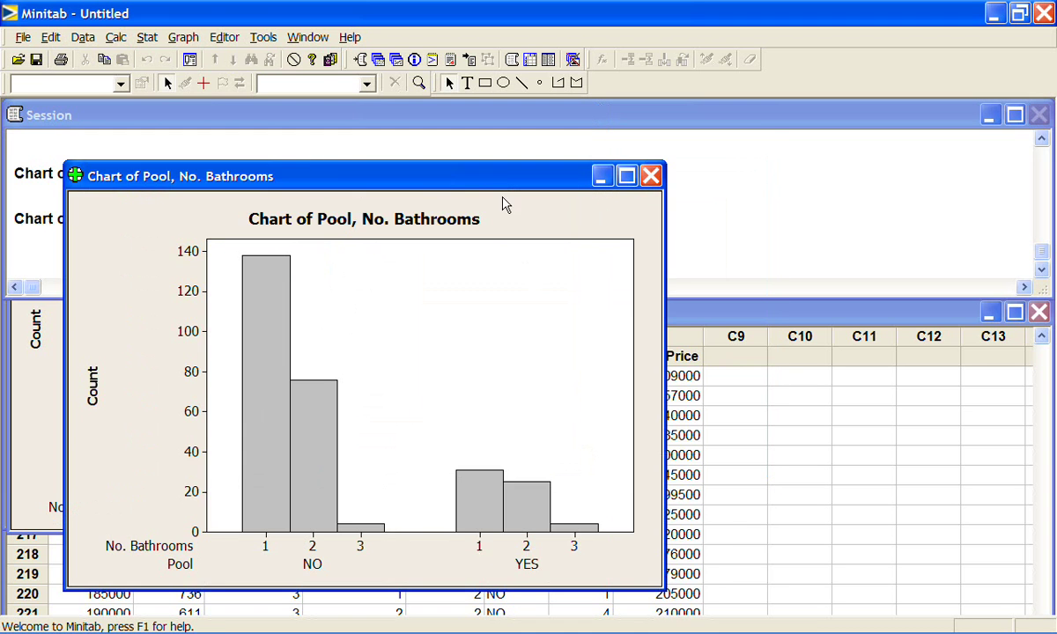
Step: Move the Pool, No. Bathrooms chart to the right beside the first chart
left_click_drag(504, 185, 893, 129)
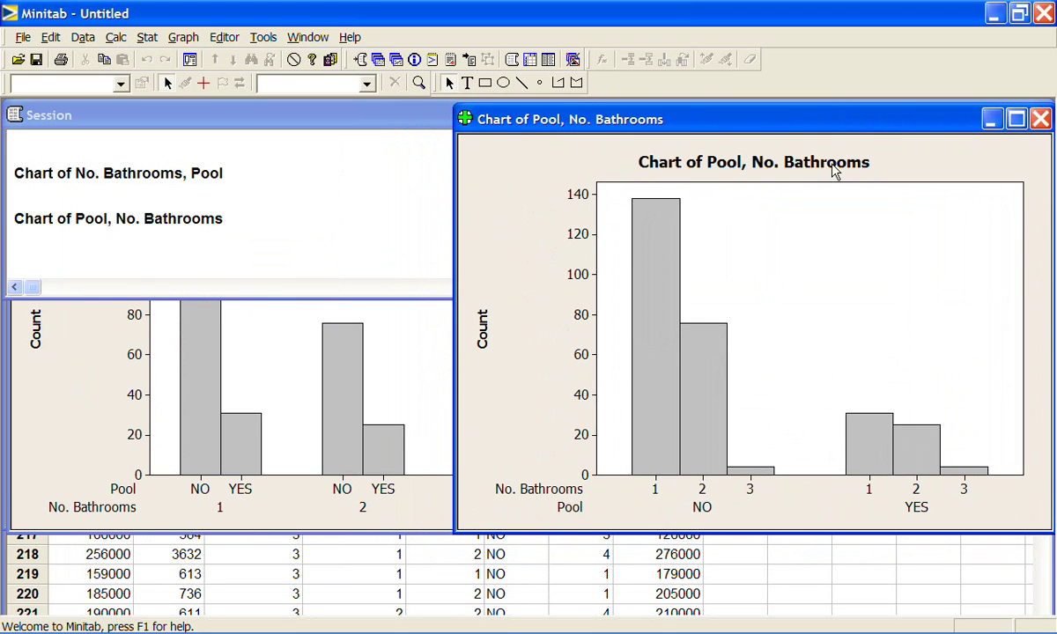
left_click(441, 524)
left_click(626, 514)
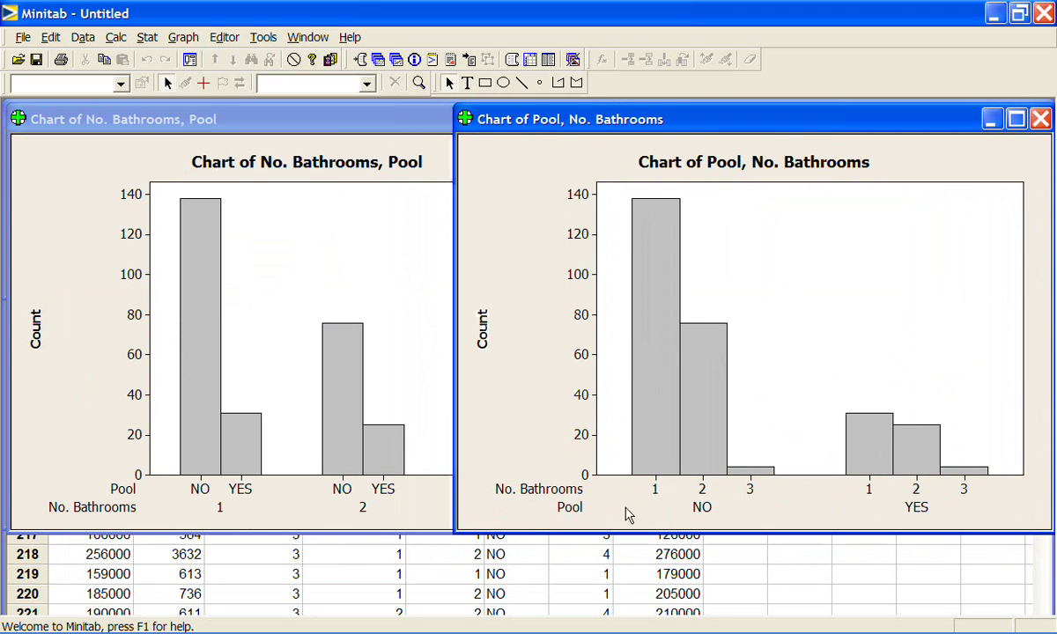